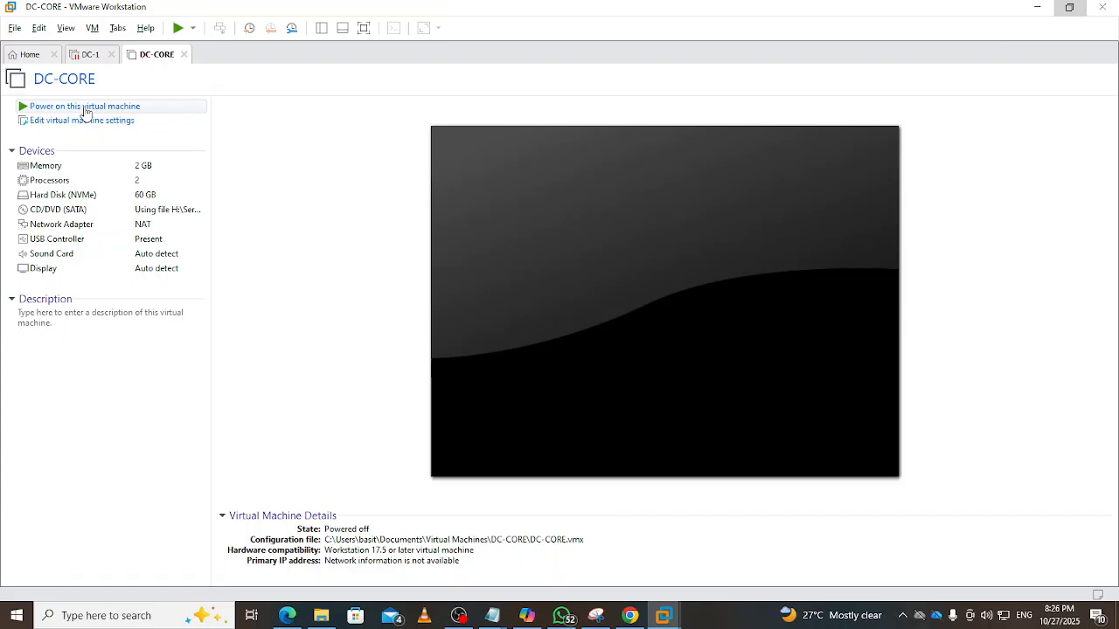
# Power on the DC-CORE virtual machine, boot it from the installation DVD, and dismiss the installation hint bar.
pyautogui.click(85, 107)
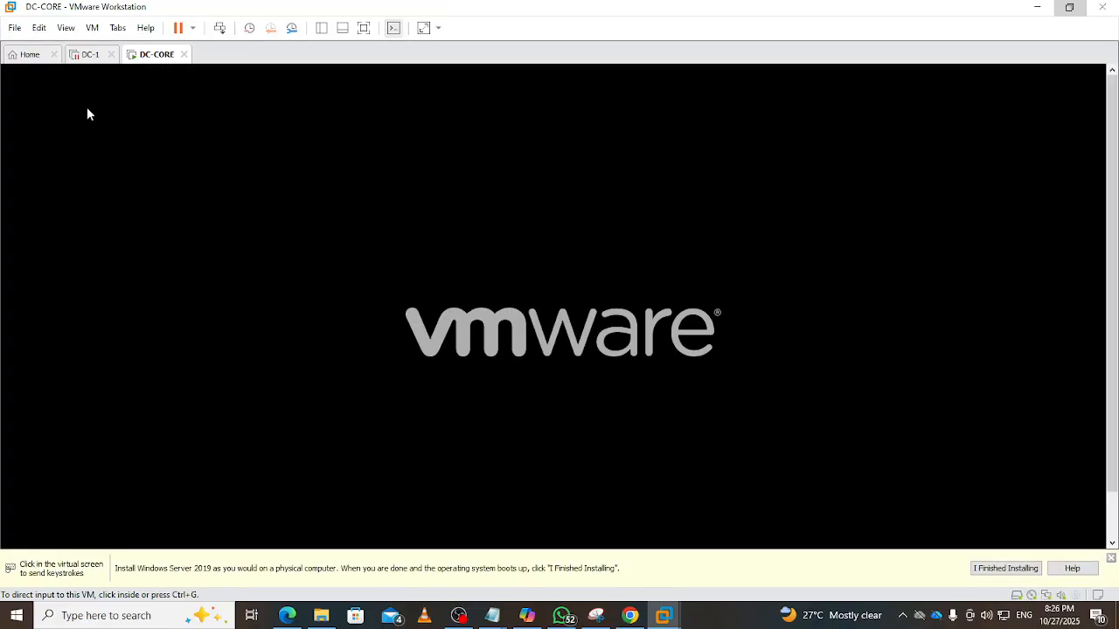
pyautogui.click(451, 271)
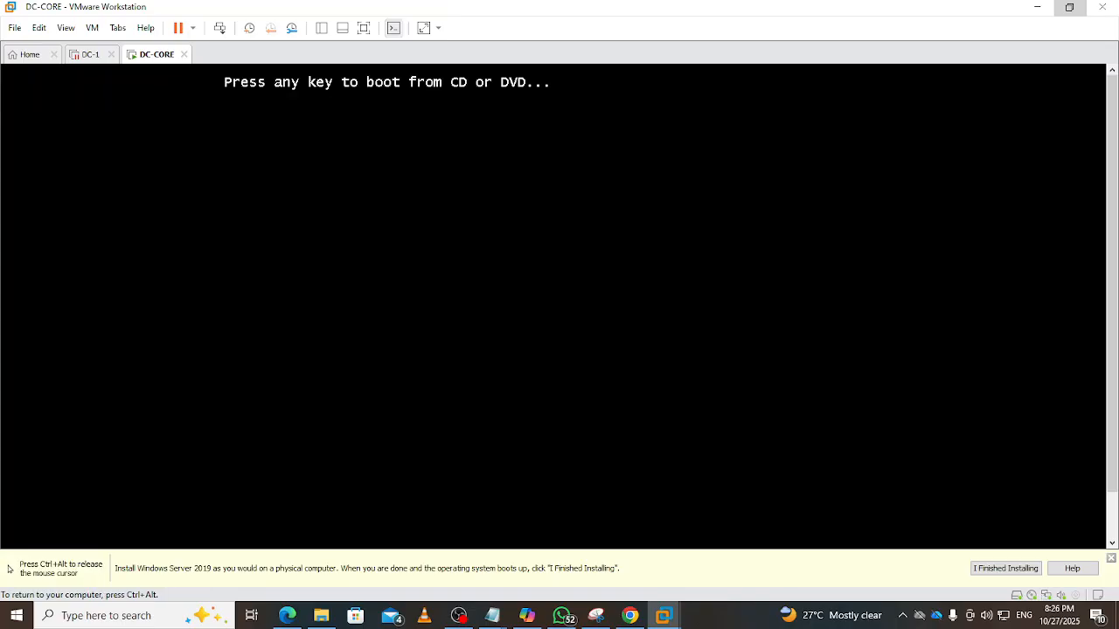
pyautogui.press('Return')
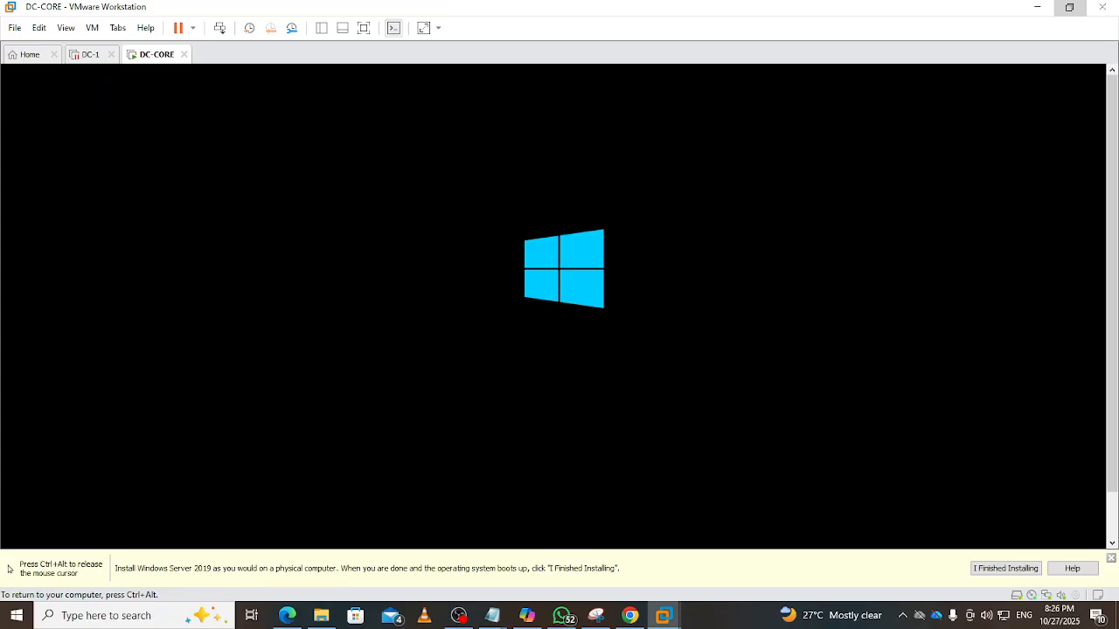
pyautogui.hotkey('ctrl', 'alt')
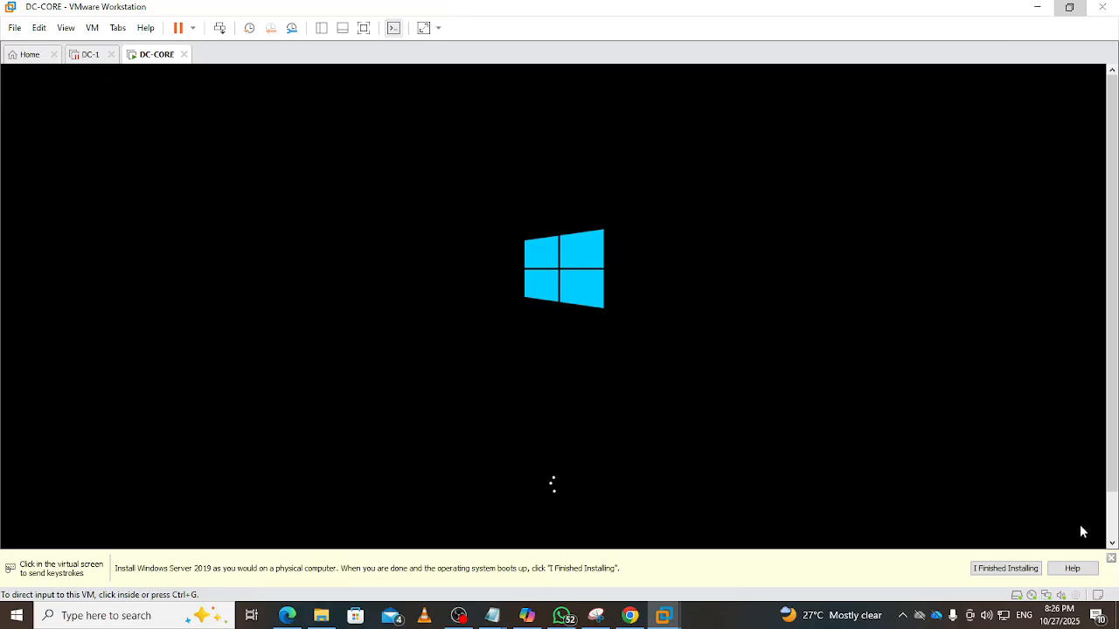
pyautogui.click(1111, 558)
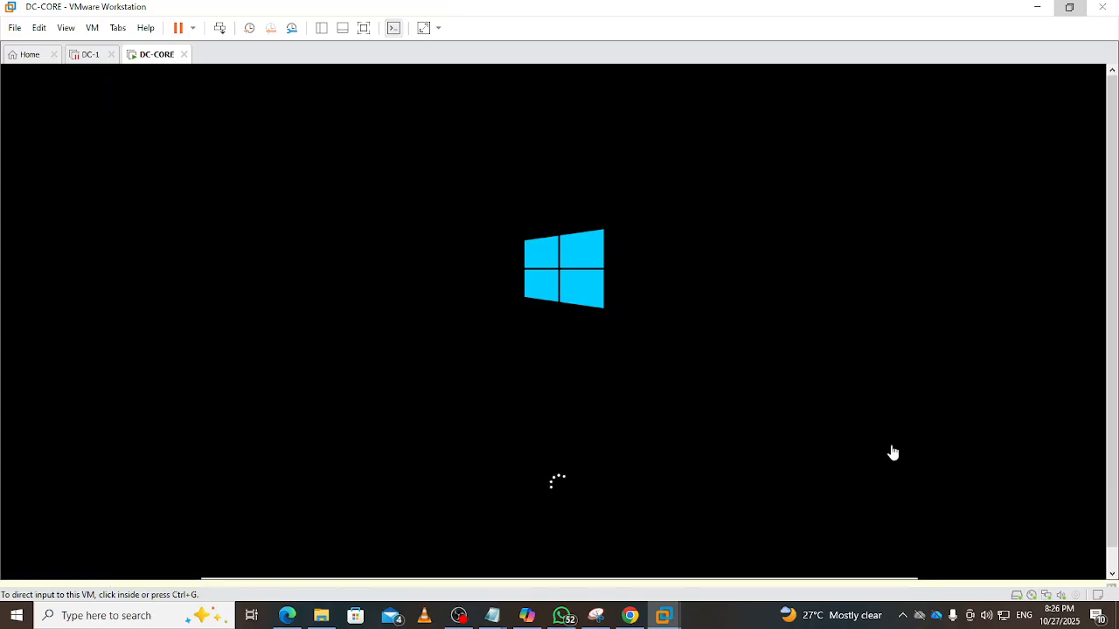
pyautogui.click(867, 381)
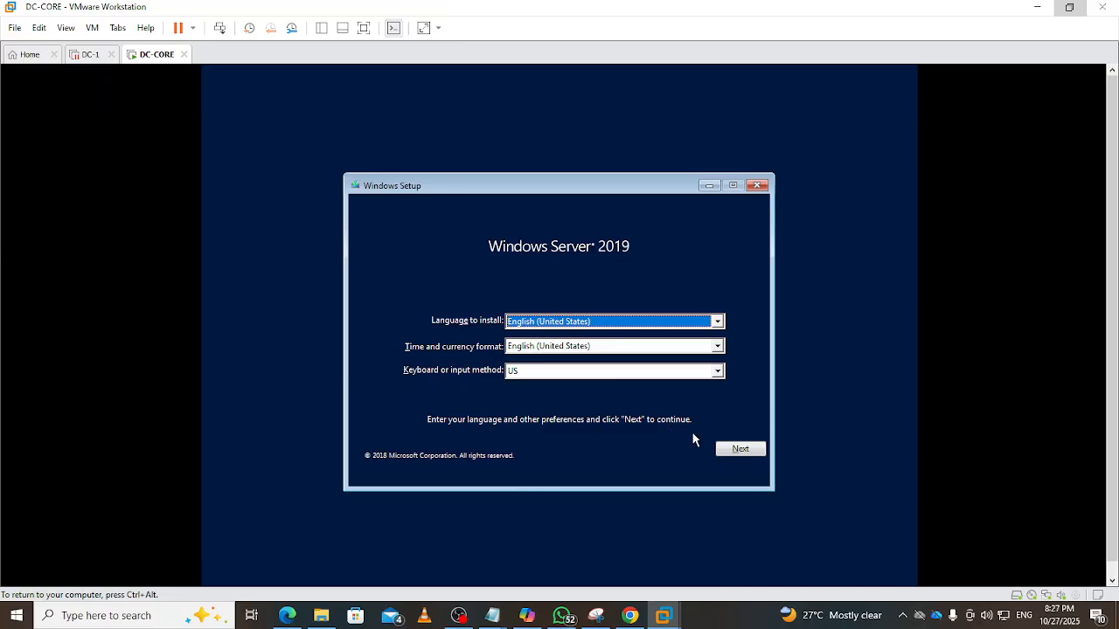
# Start the Windows Server 2019 installation with the default language settings and choose the Windows Server 2019 Datacenter Evaluation edition without Desktop Experience.
pyautogui.click(739, 453)
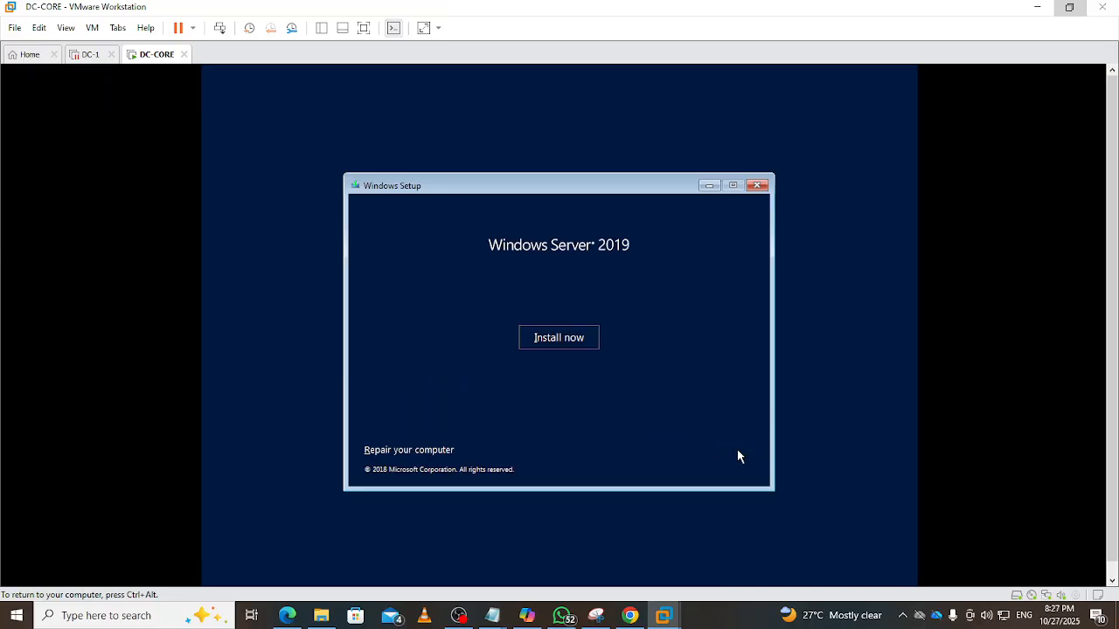
pyautogui.click(560, 340)
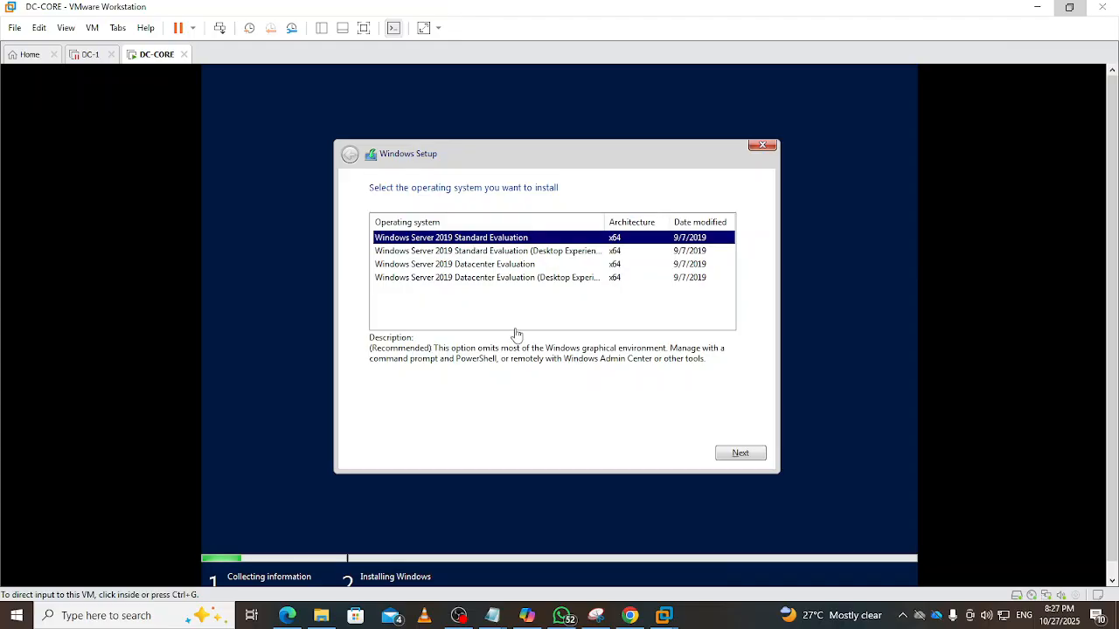
pyautogui.click(513, 382)
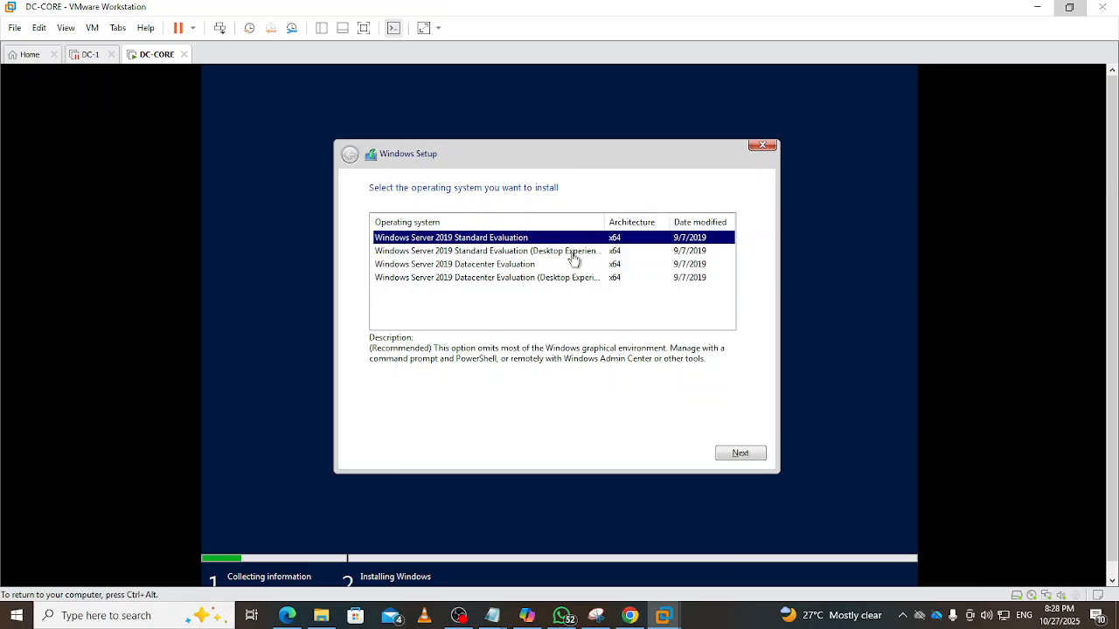
pyautogui.moveTo(603, 218); pyautogui.dragTo(621, 219)
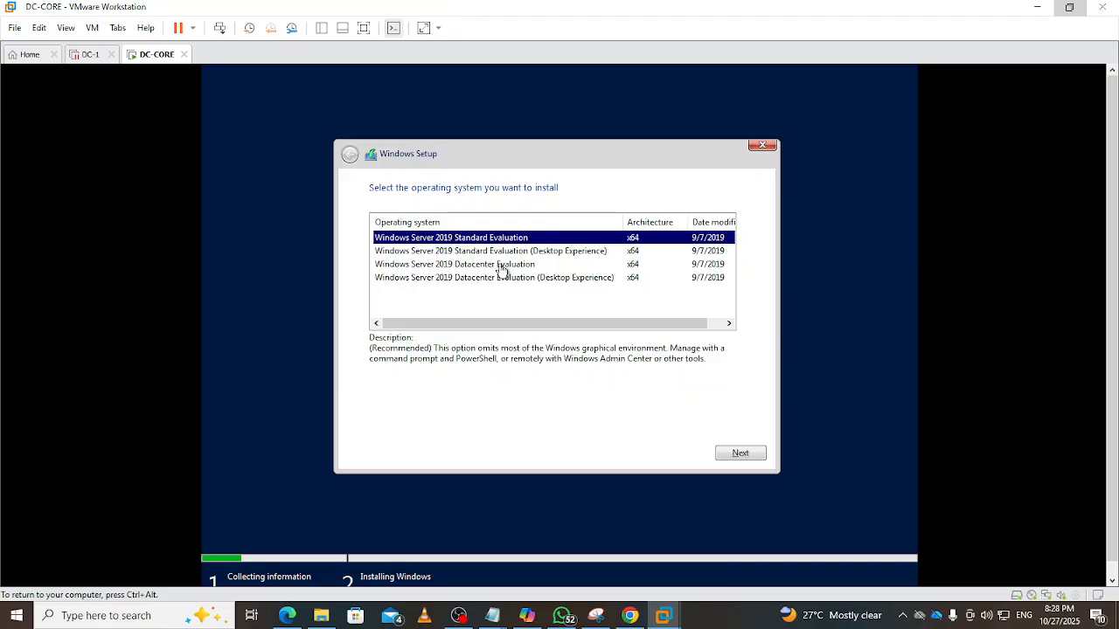
pyautogui.click(501, 265)
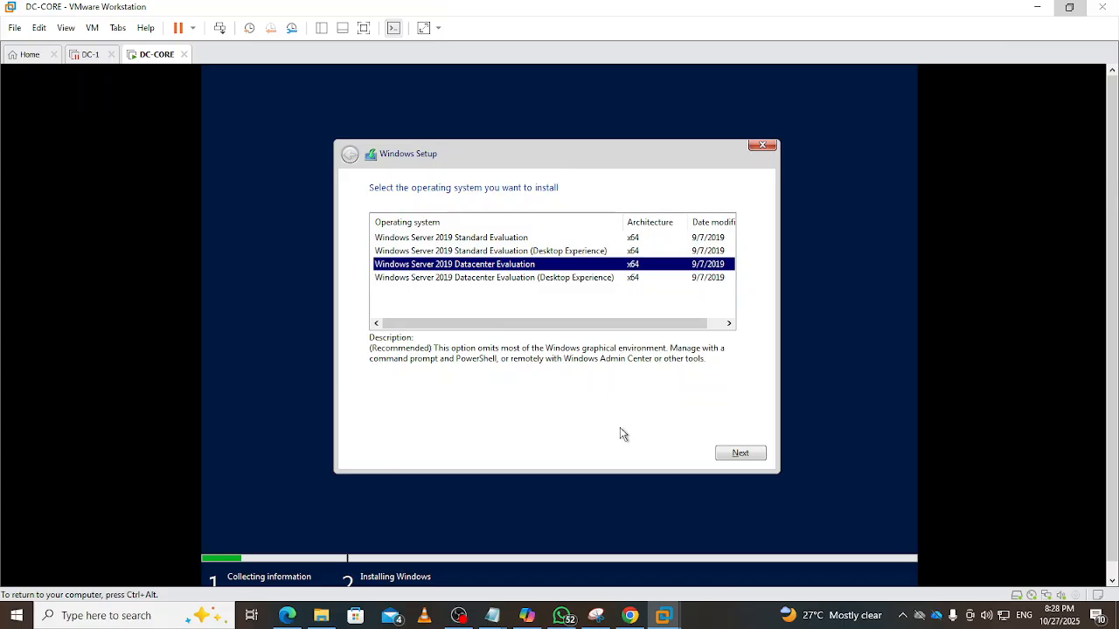
pyautogui.click(730, 456)
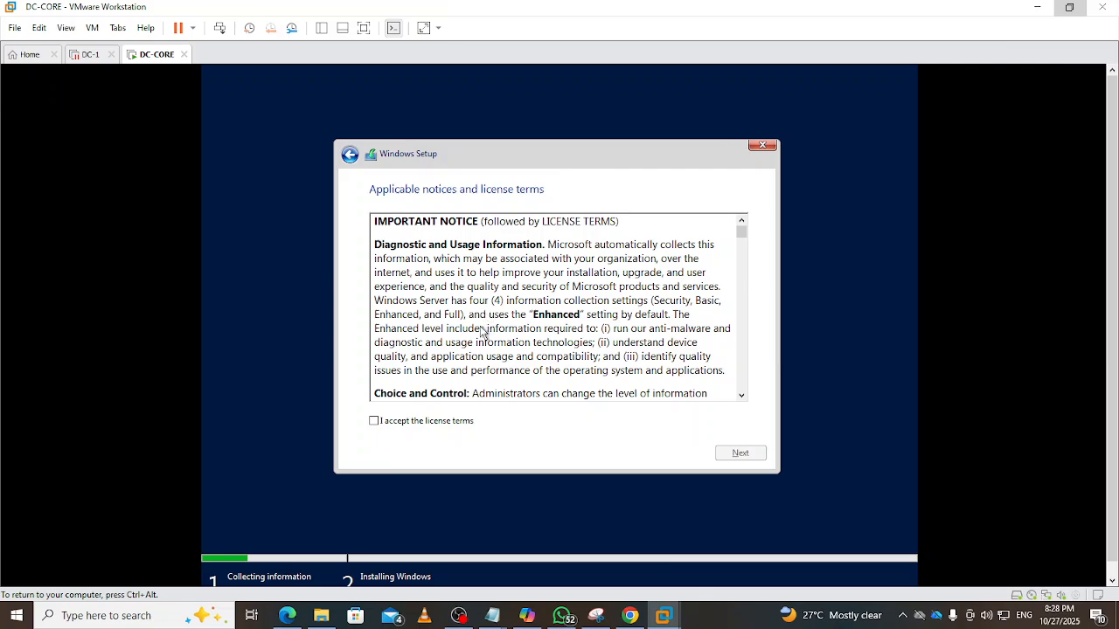
# Accept the Windows Server license terms and continue to the installation type choice.
pyautogui.scroll(-2, 482, 332)
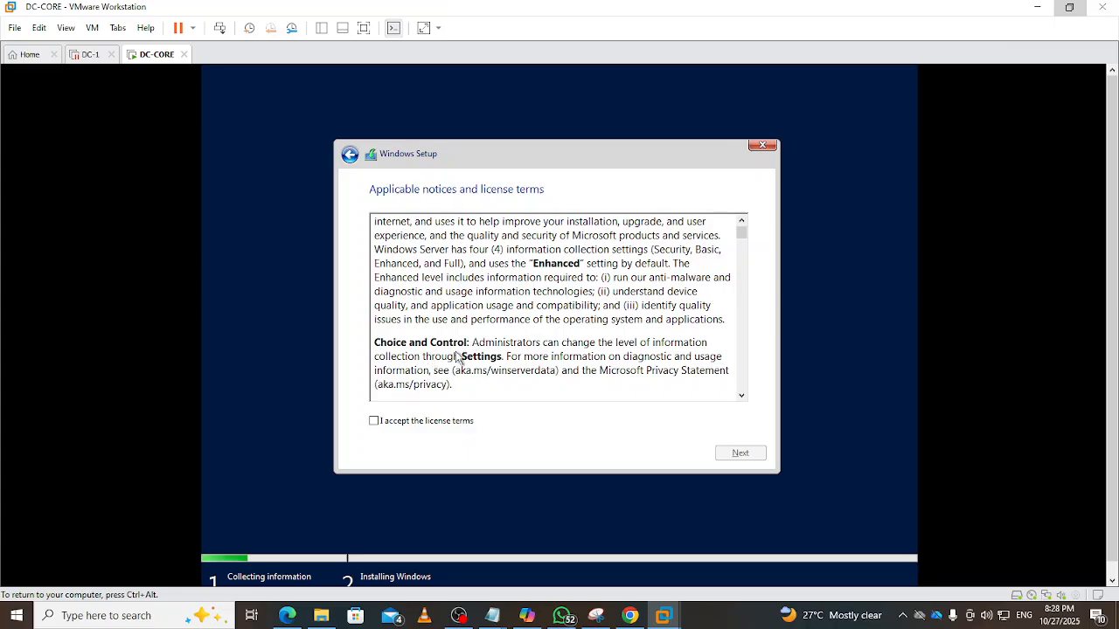
pyautogui.click(375, 423)
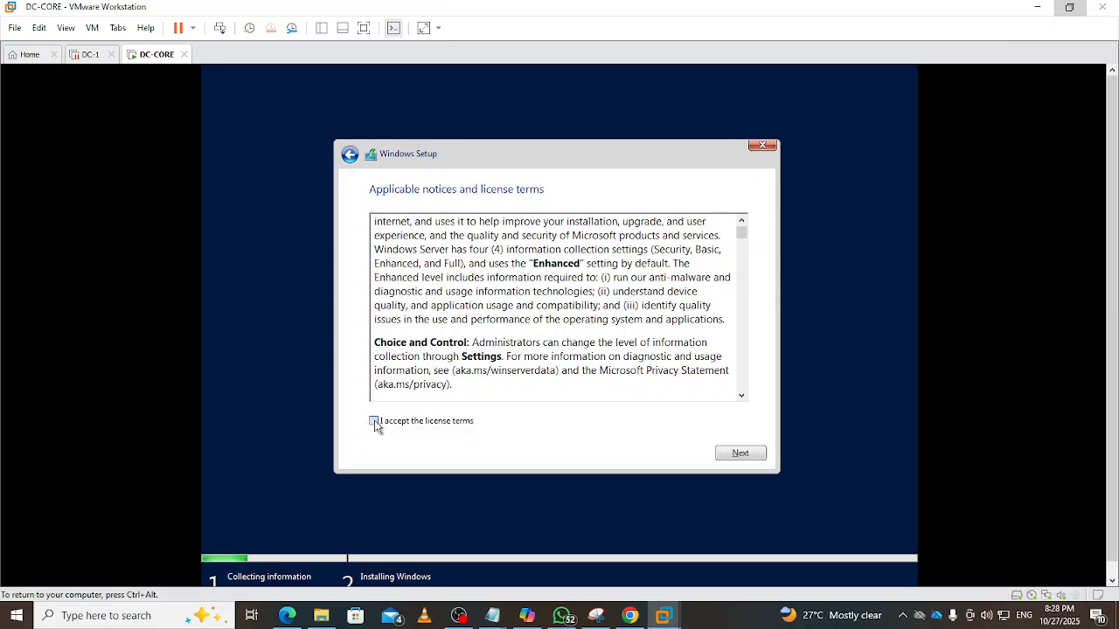
pyautogui.click(375, 423)
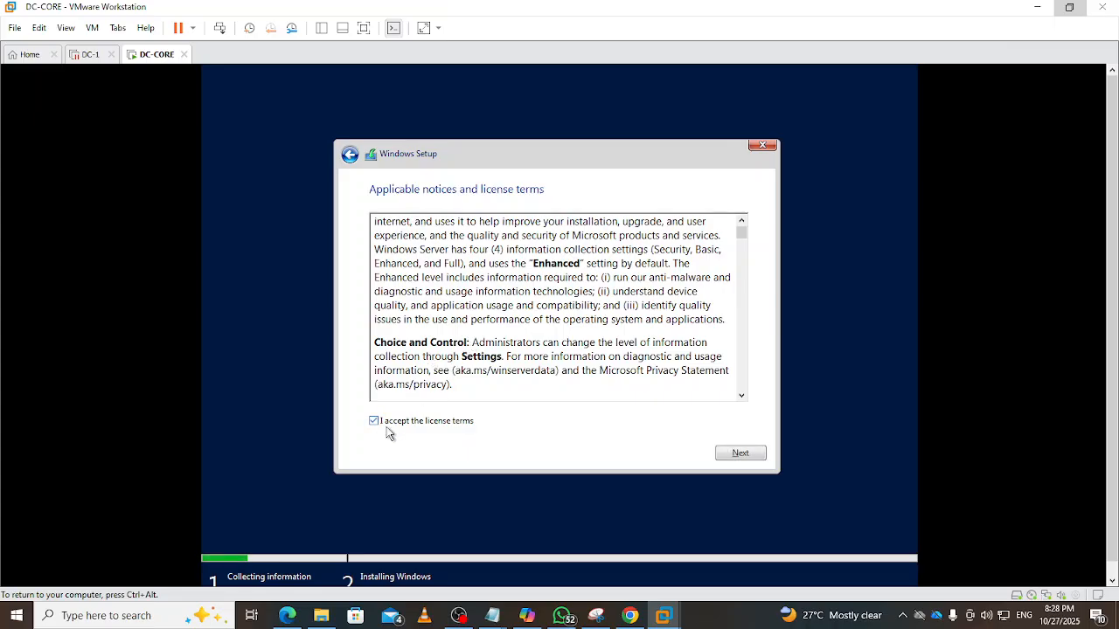
pyautogui.click(734, 457)
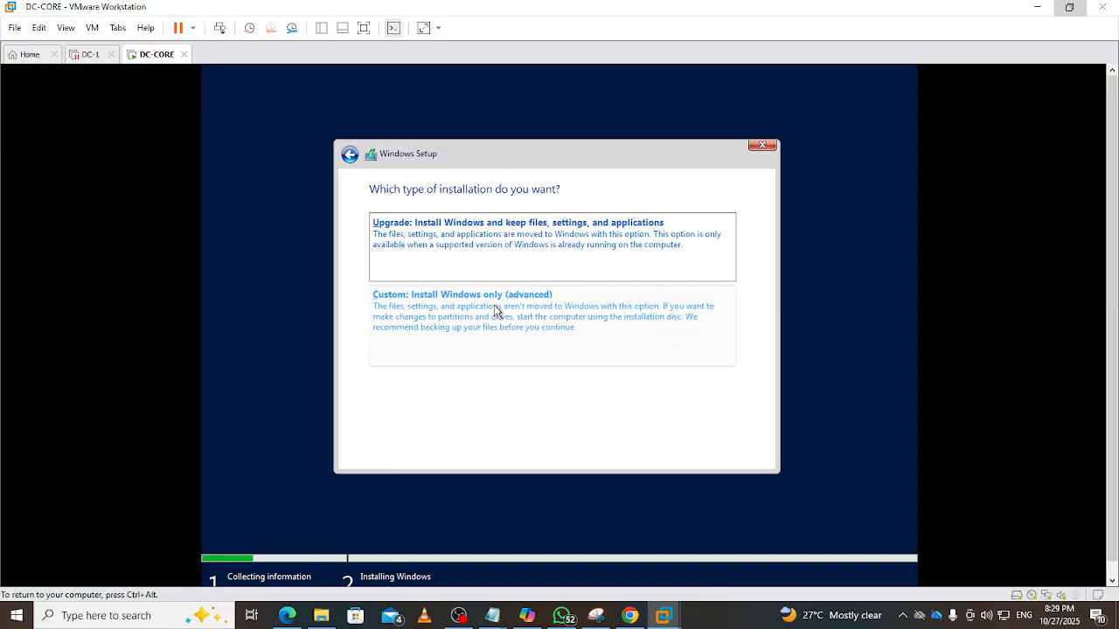
# Run a custom, Windows-only installation on the Drive 0 unallocated space.
pyautogui.click(495, 310)
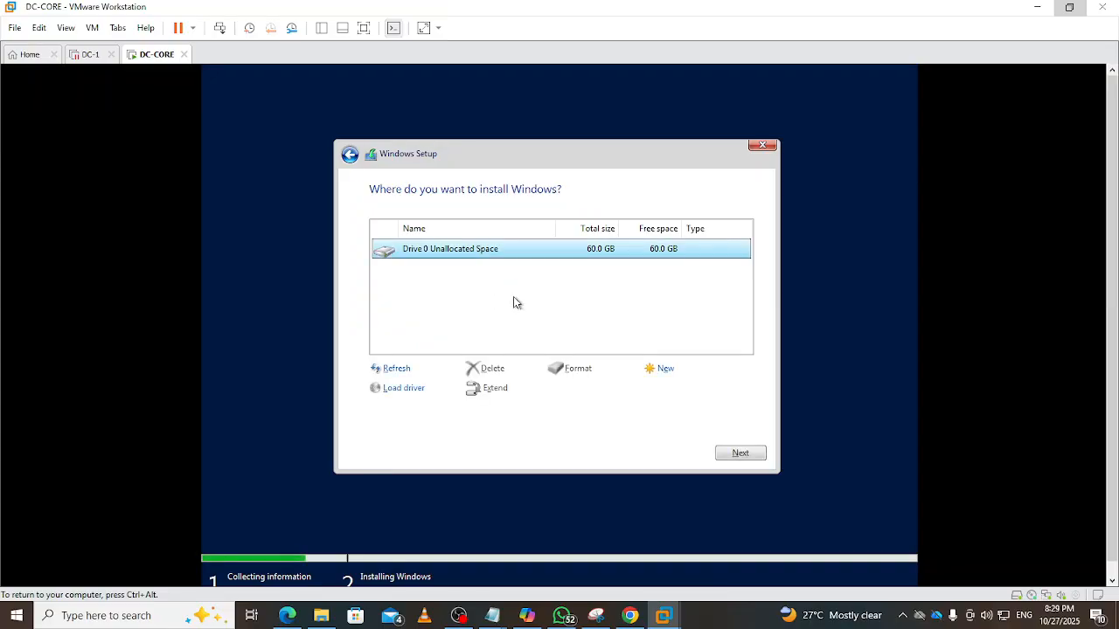
pyautogui.click(729, 452)
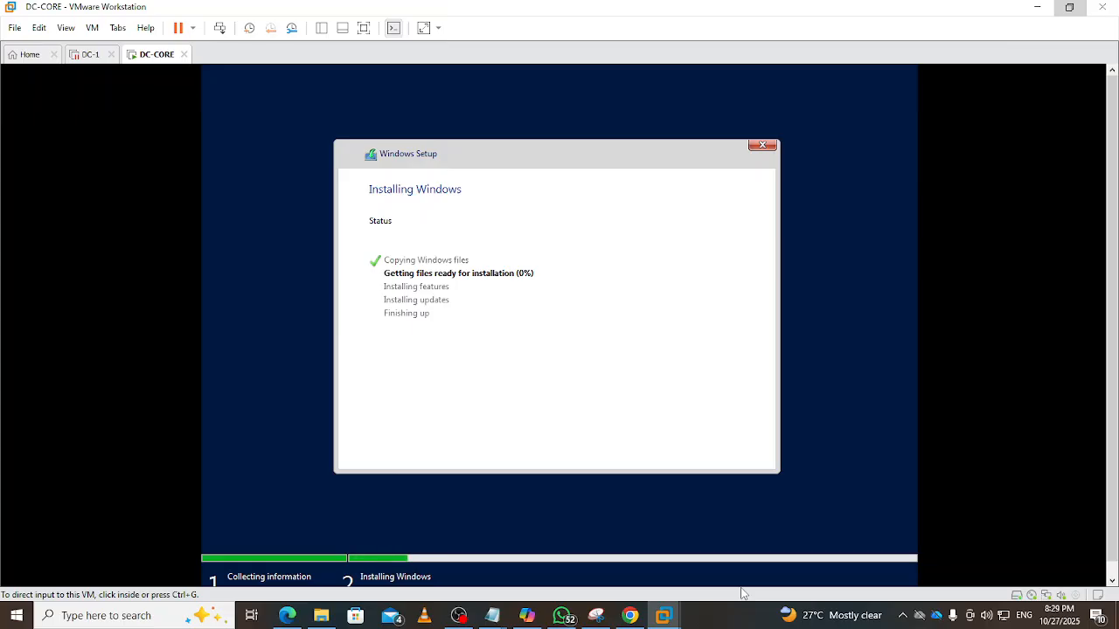
pyautogui.press('alt')
pyautogui.click(732, 621)
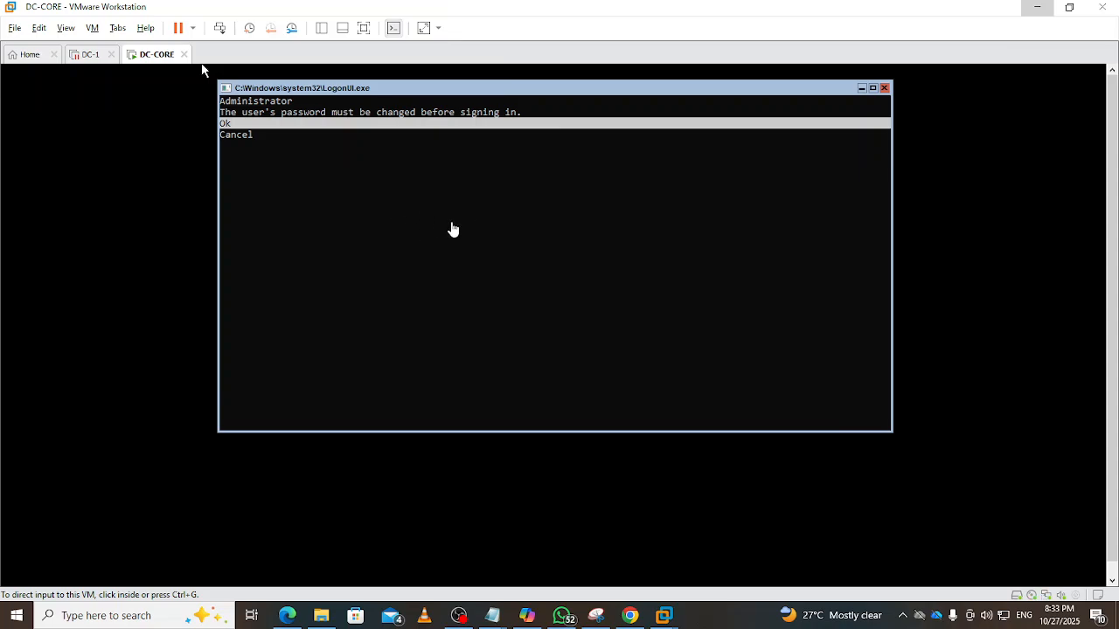
# Set and confirm a new password for the Administrator account, and sign in to the command prompt.
pyautogui.click(453, 229)
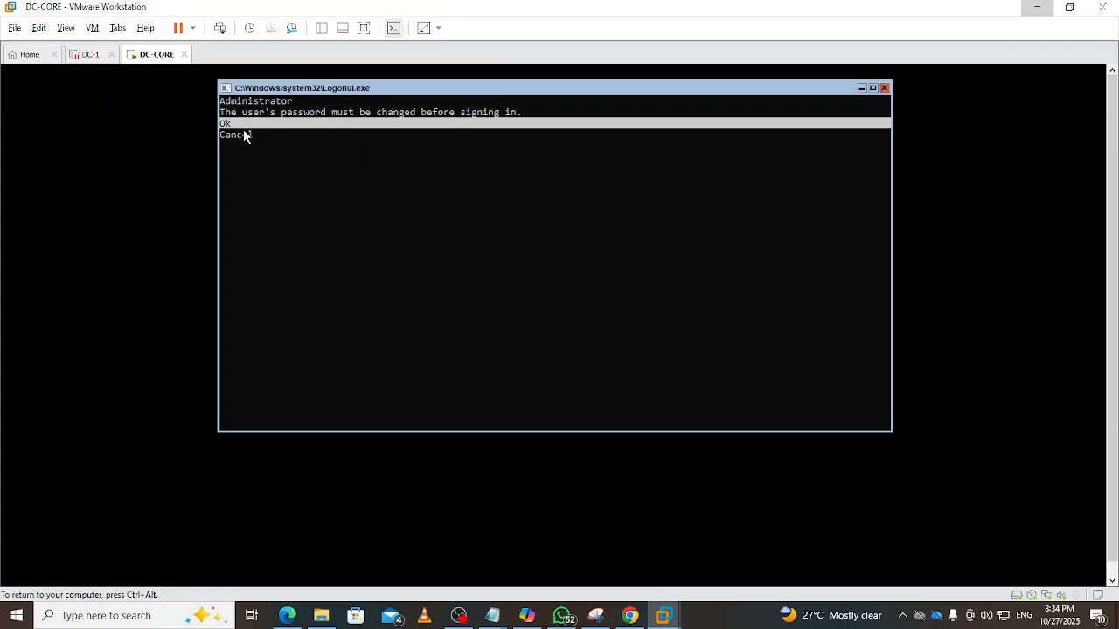
pyautogui.press('Return')
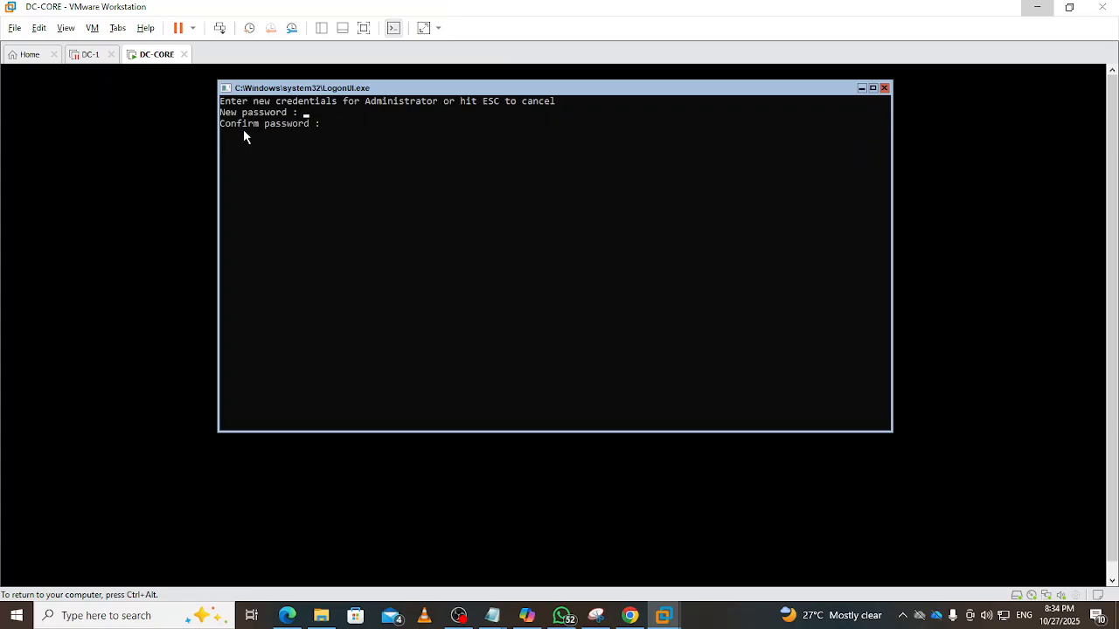
pyautogui.write('****')
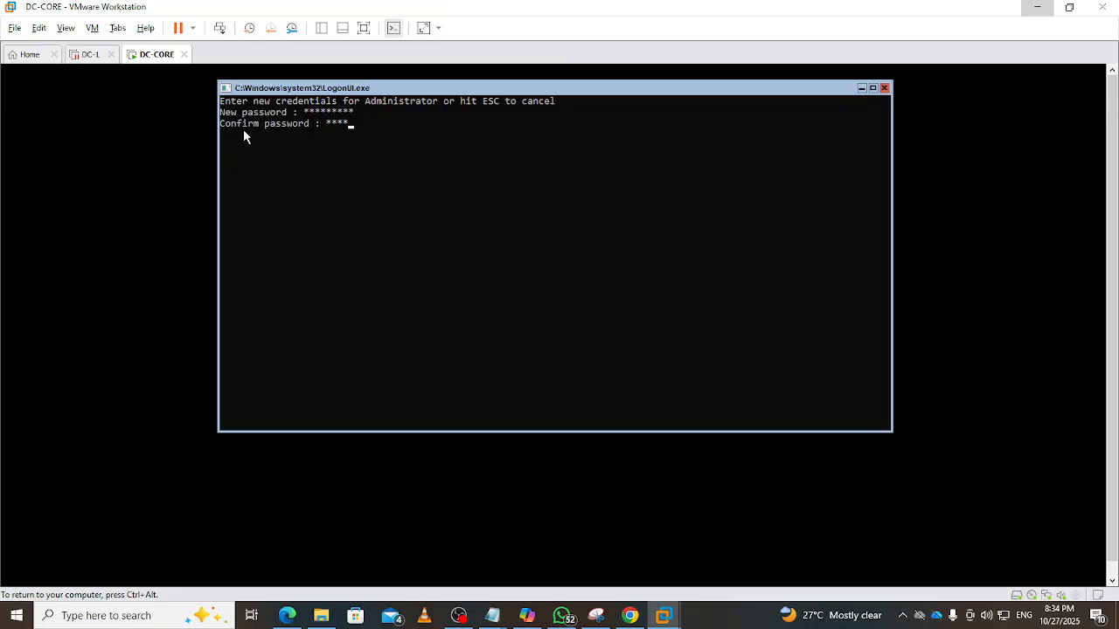
pyautogui.write('****')
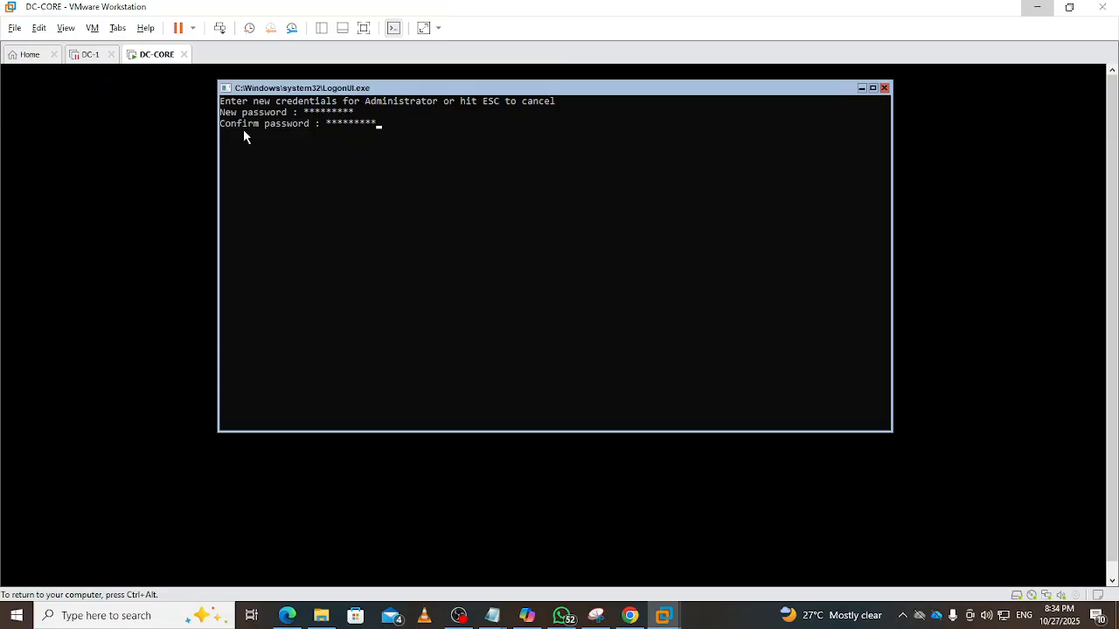
pyautogui.write('*')
pyautogui.press('Return')
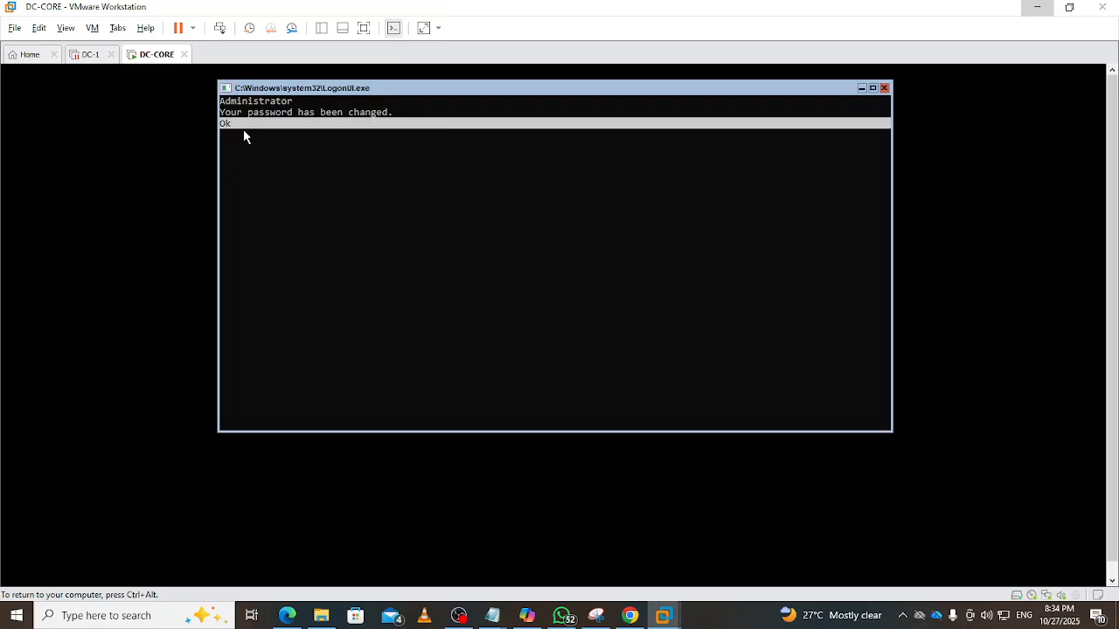
pyautogui.press('Return')
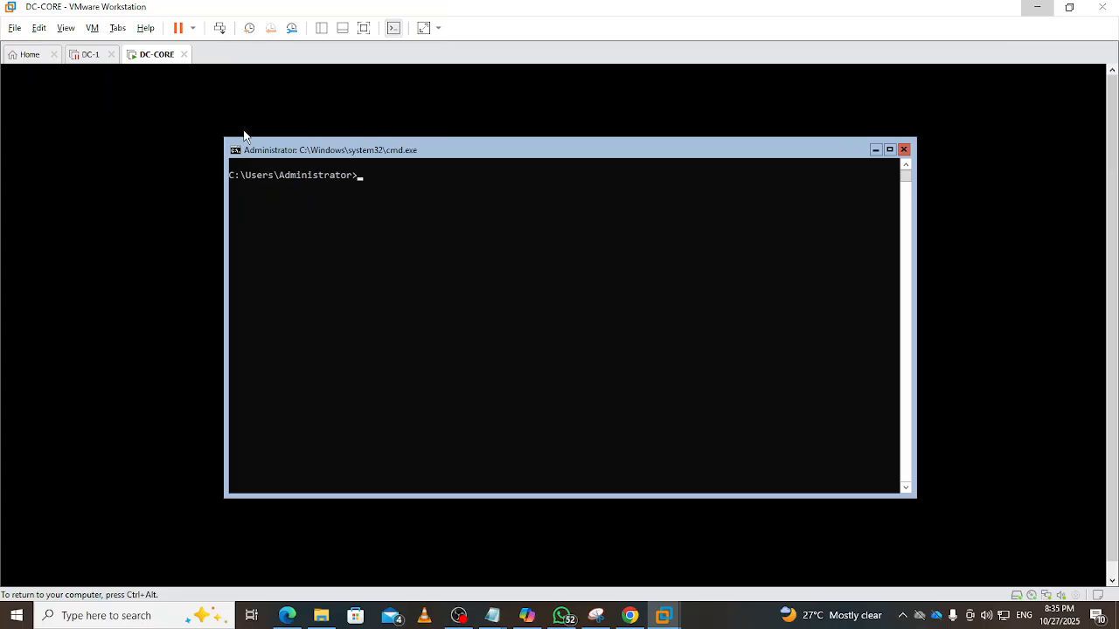
# Launch the Server Configuration tool by running sconfig at the command prompt.
pyautogui.write('sconfig')
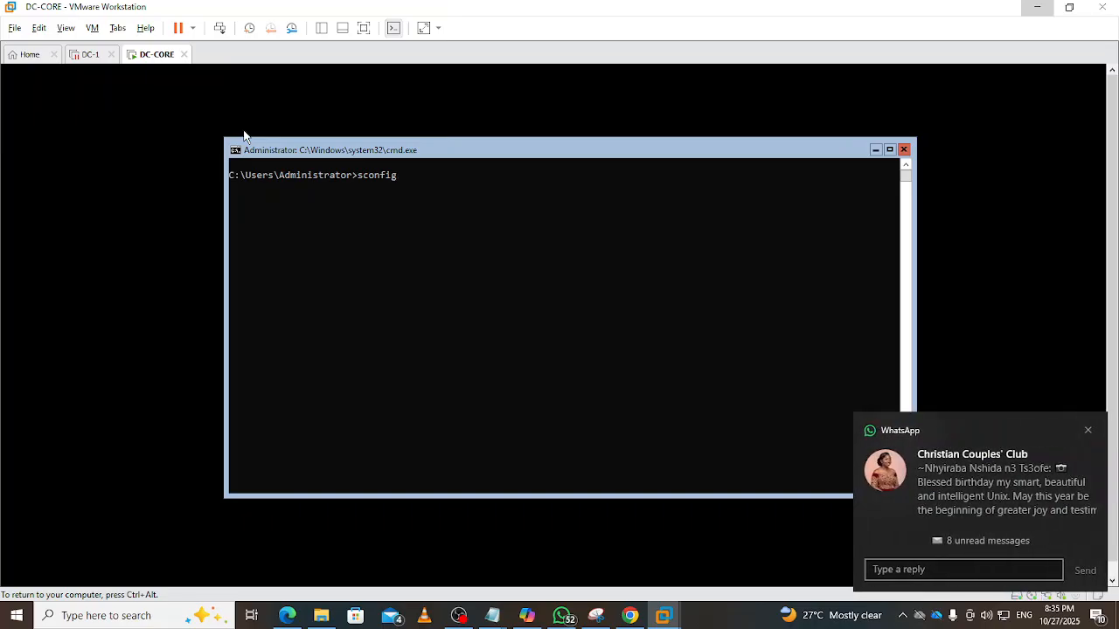
pyautogui.click(1089, 433)
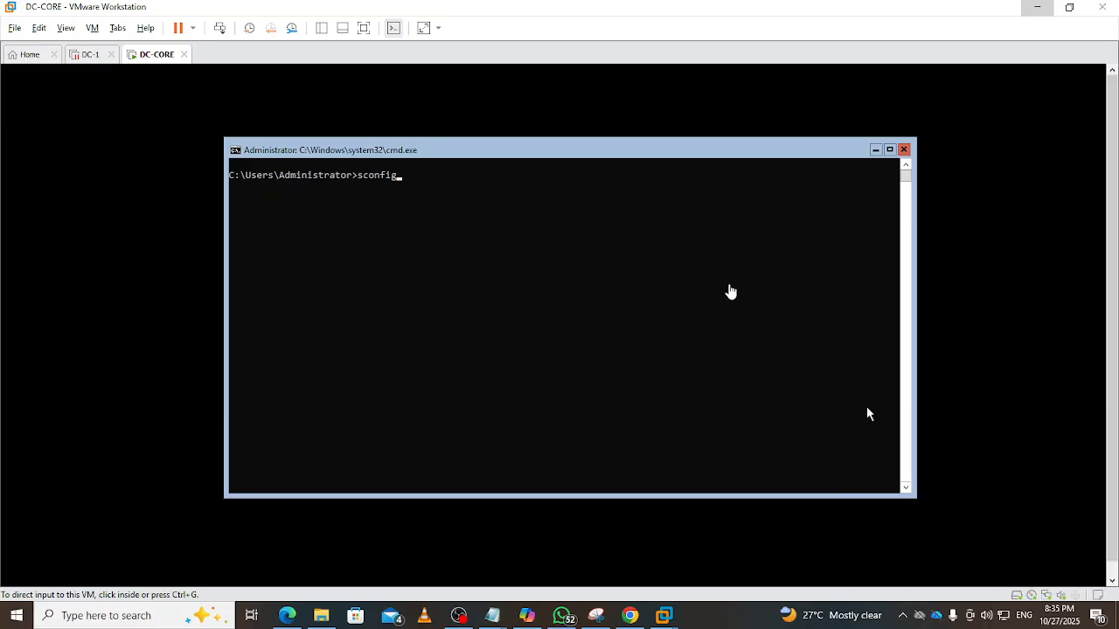
pyautogui.click(718, 286)
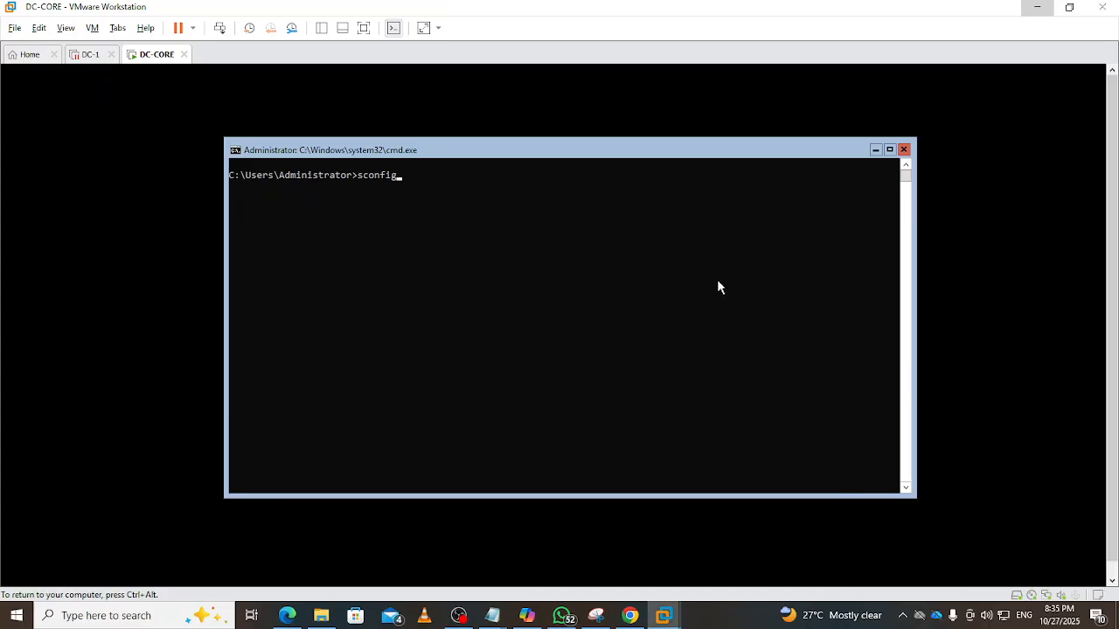
pyautogui.press('Return')
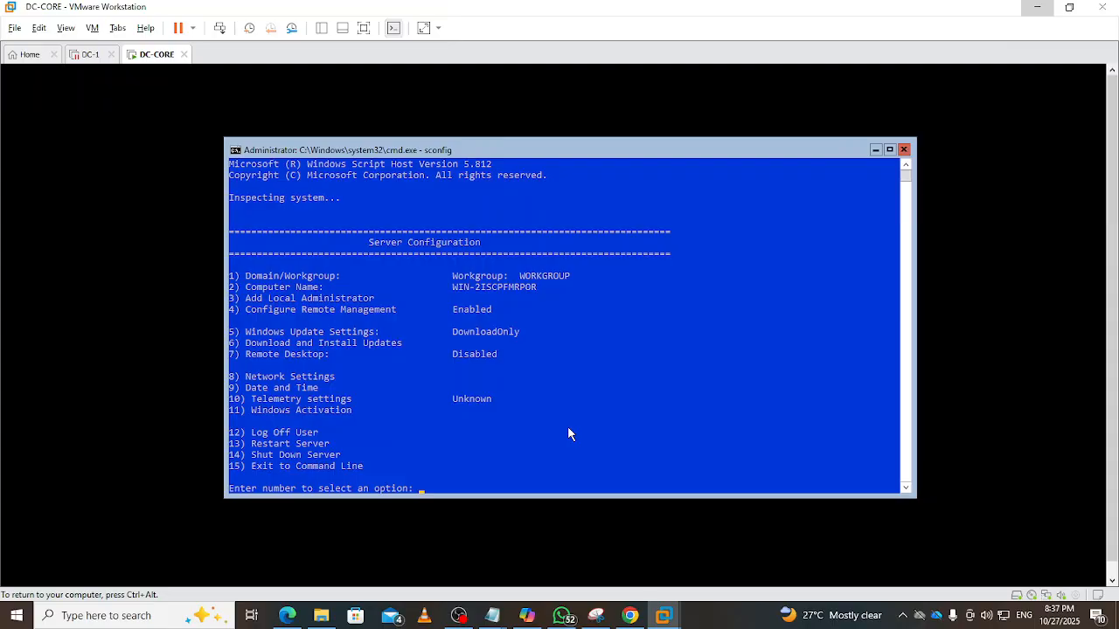
# Rename the computer DC-CORE using Server Configuration option 2, and restart the server to apply the change.
pyautogui.write('2')
pyautogui.press('Return')
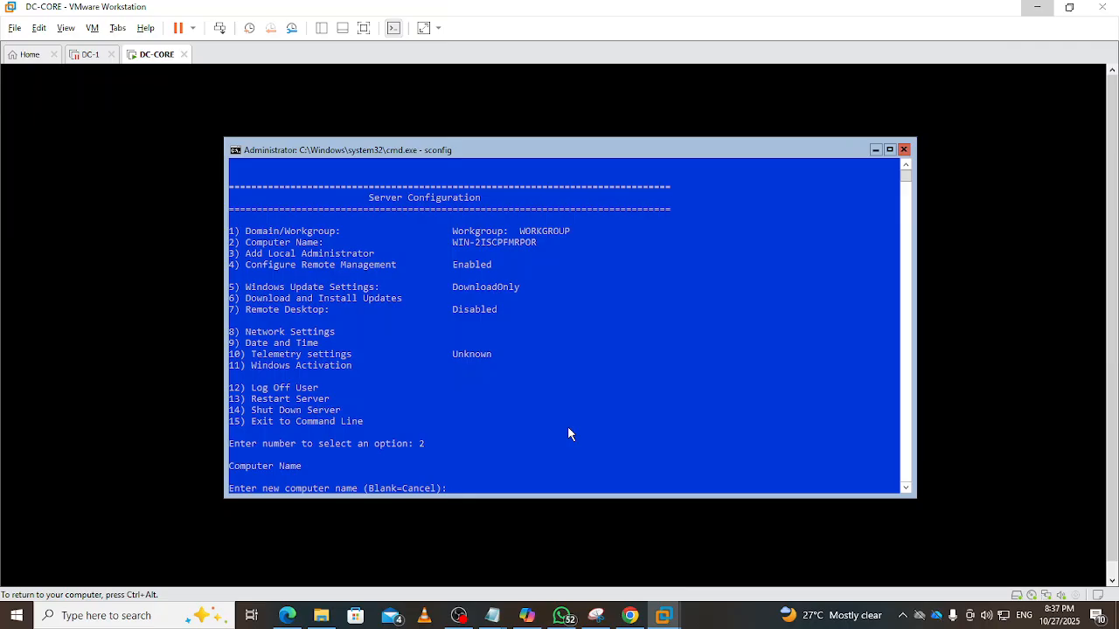
pyautogui.write('DC-CORE')
pyautogui.press('Return')
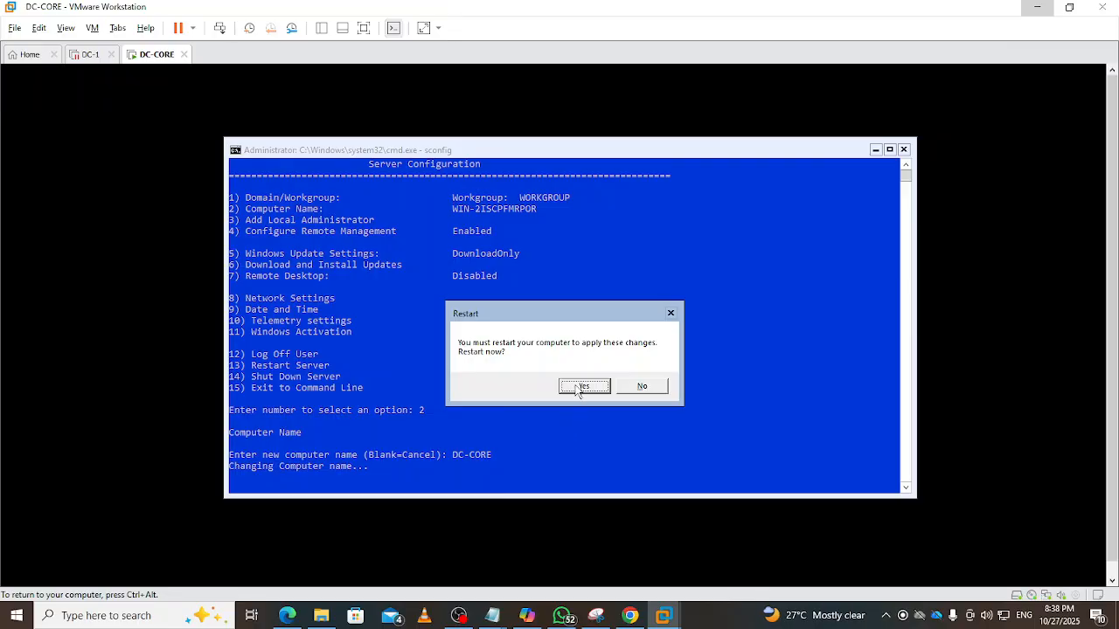
pyautogui.click(580, 387)
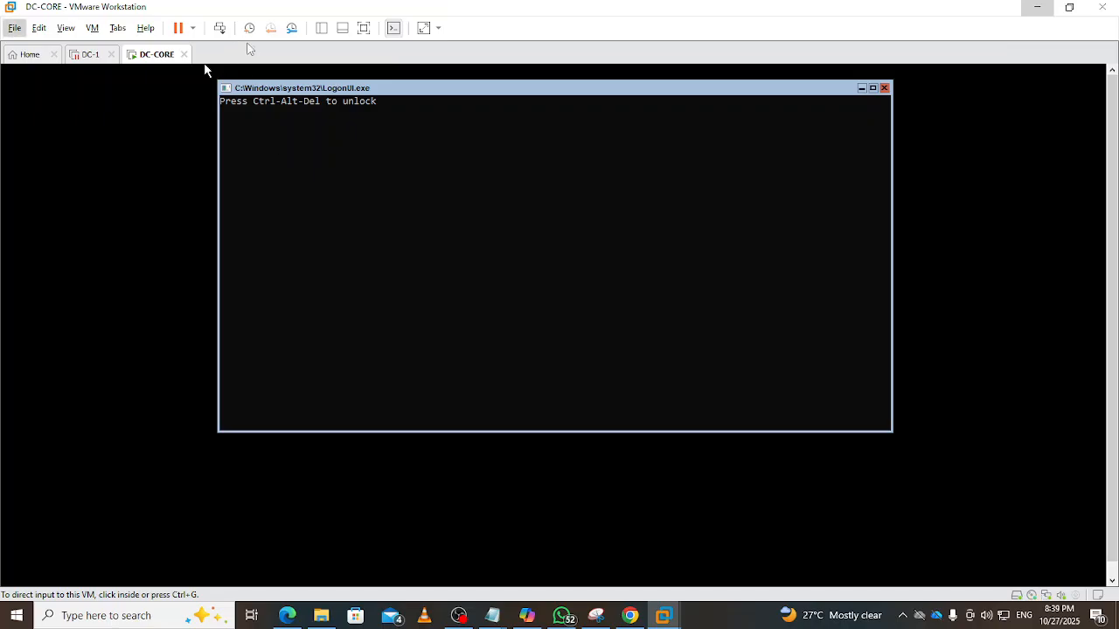
# Unlock the restarted server and sign in with the Administrator account password.
pyautogui.click(405, 181)
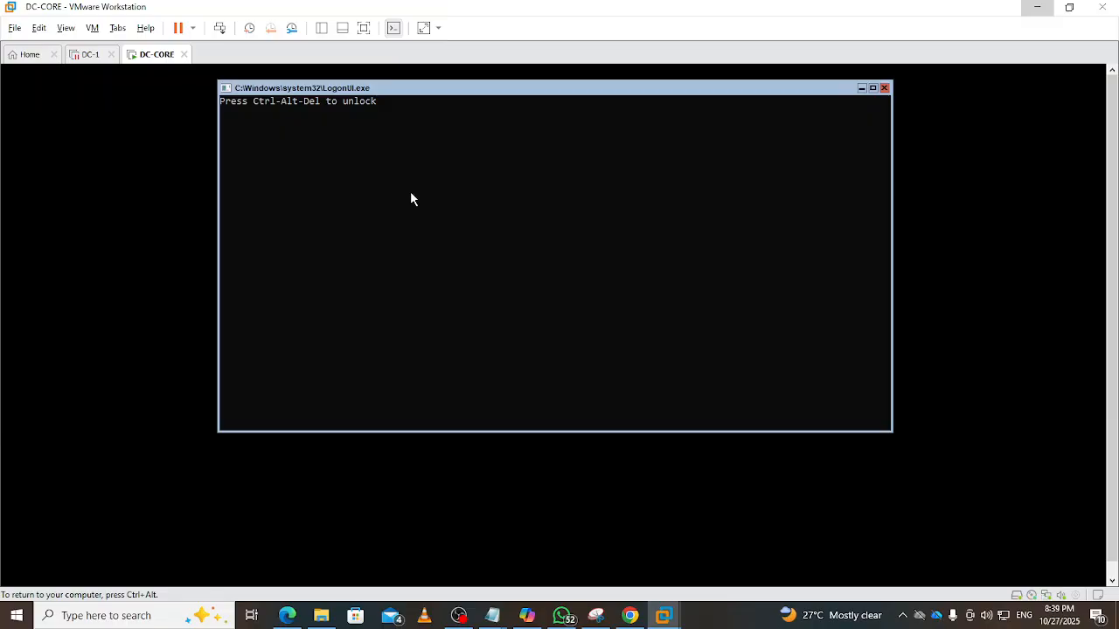
pyautogui.press('ctrl+alt+Insert')
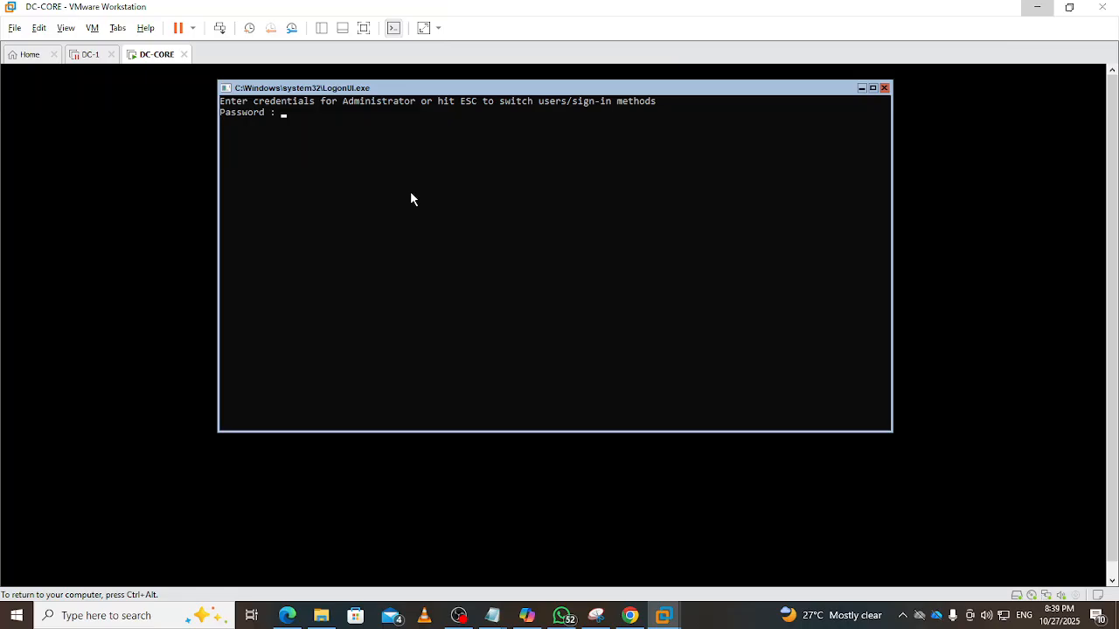
pyautogui.write('**********')
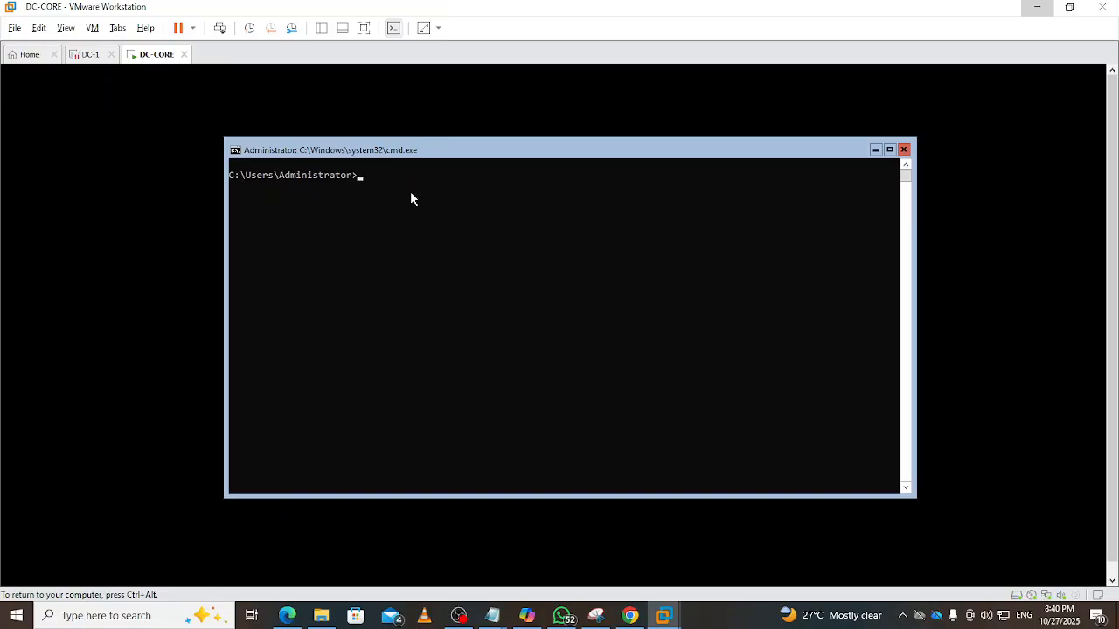
# Run sconfig again to check the computer name, and return to the command line with option 15.
pyautogui.write('sc')
pyautogui.write('onfig')
pyautogui.press('Return')
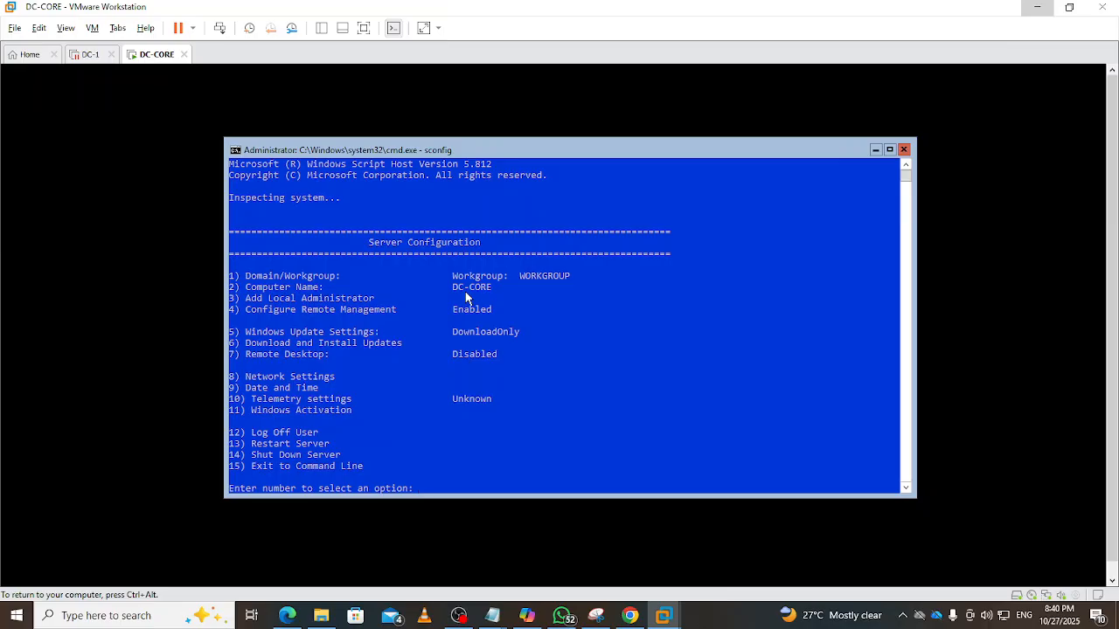
pyautogui.write('15')
pyautogui.press('Return')
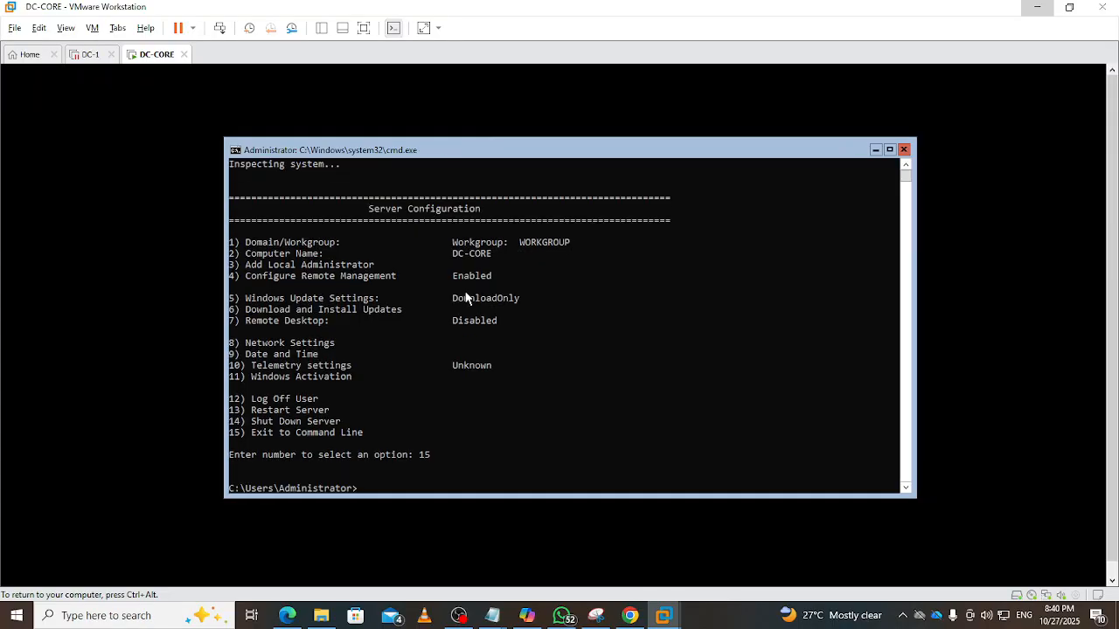